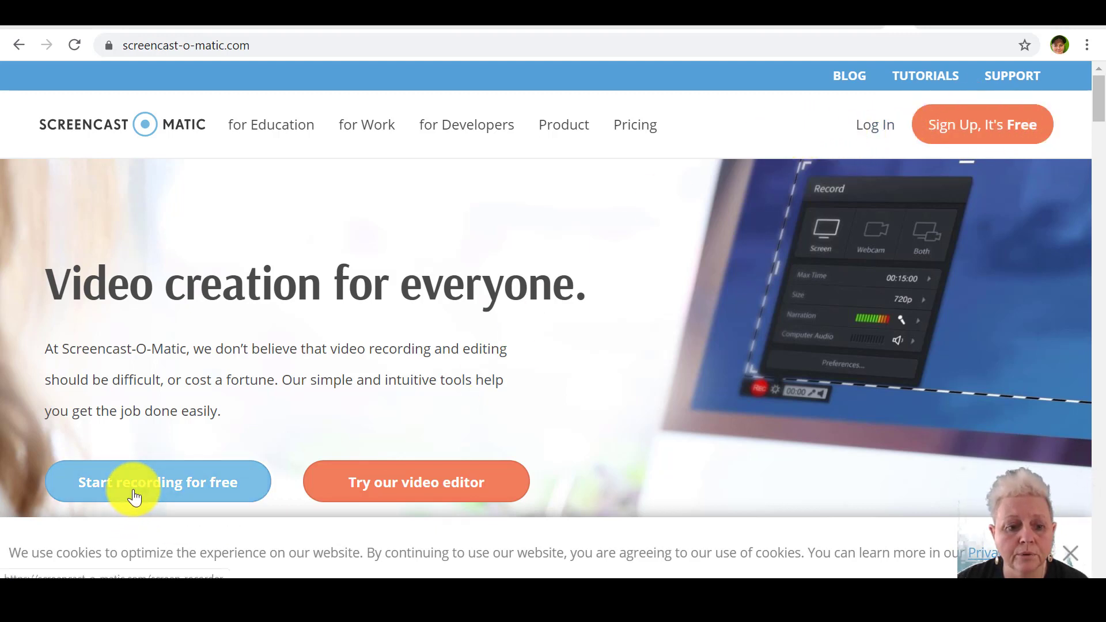
Step: Dismiss the cookie notice, then download the free screen recorder launcher and run WebLaunchRecorder.exe
click(1069, 551)
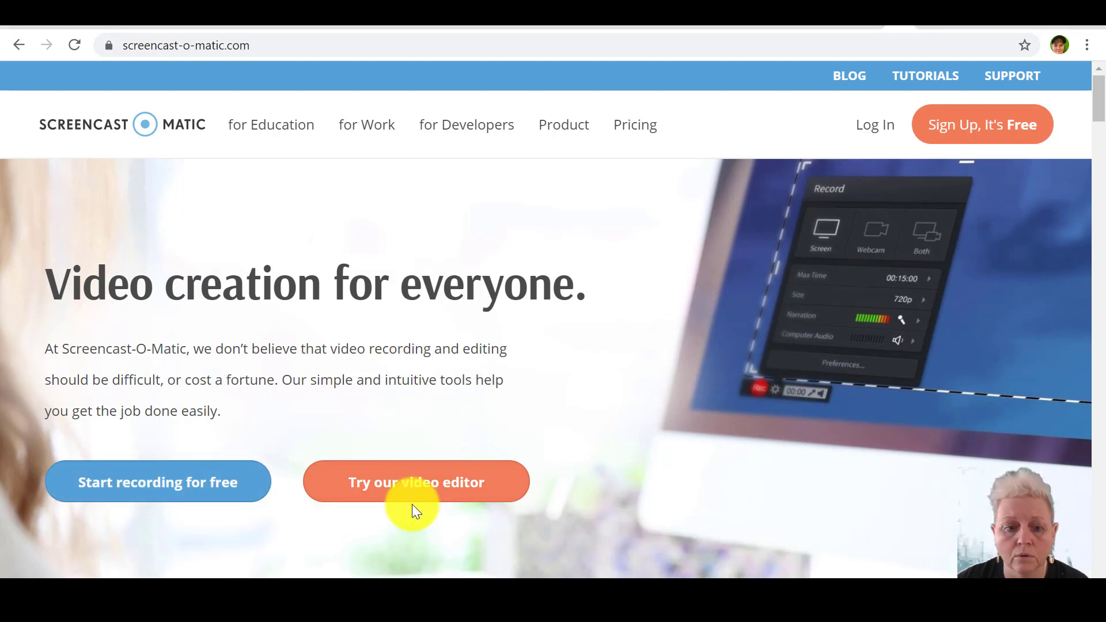
click(148, 490)
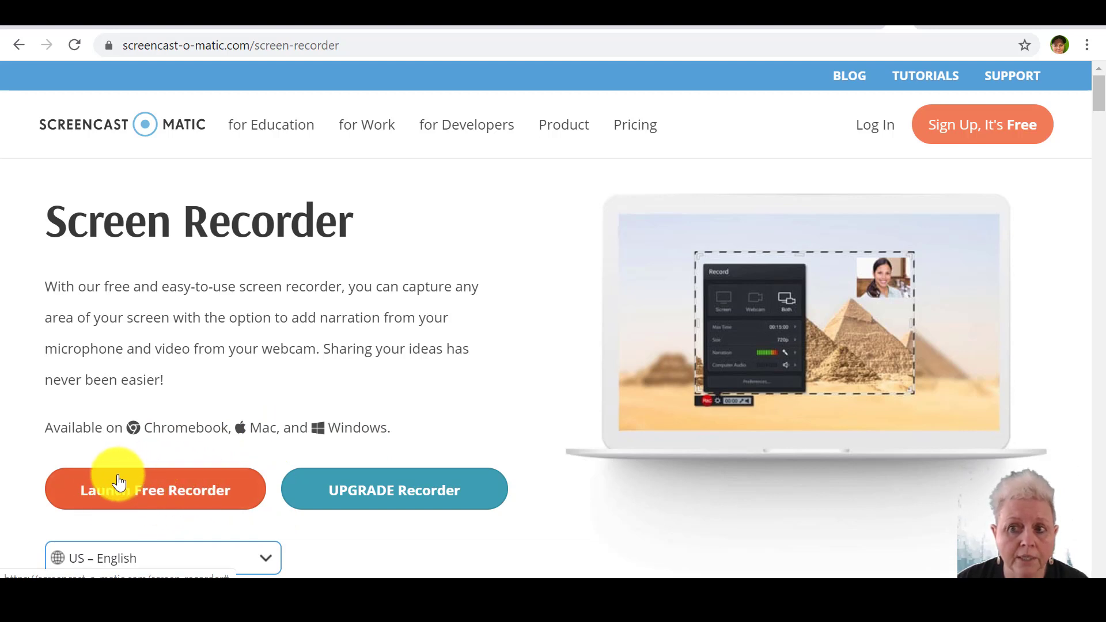
click(148, 499)
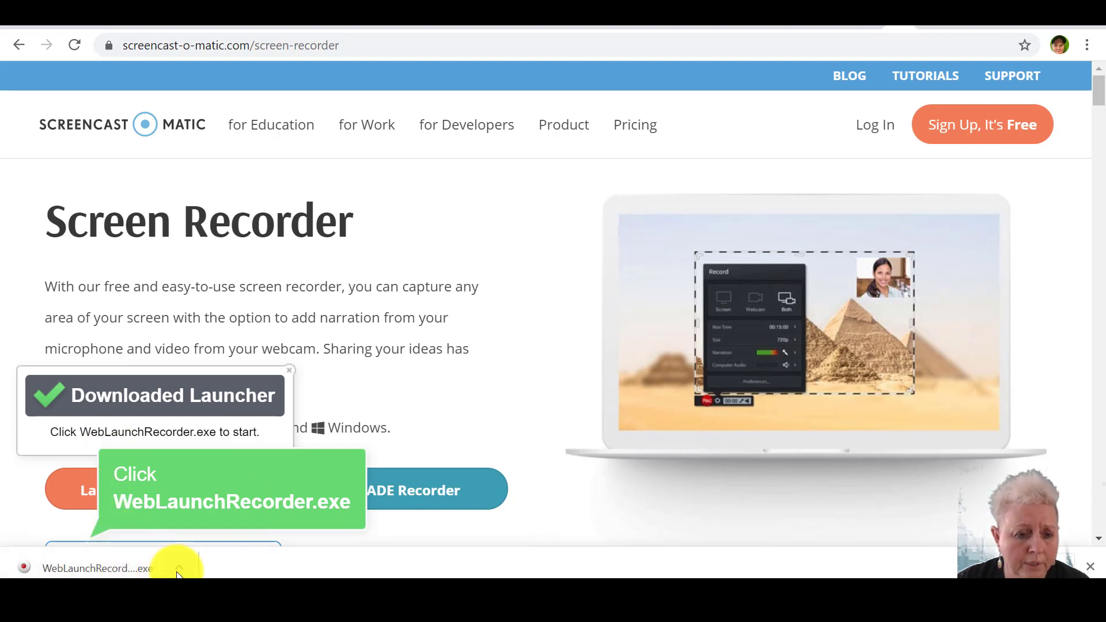
click(116, 571)
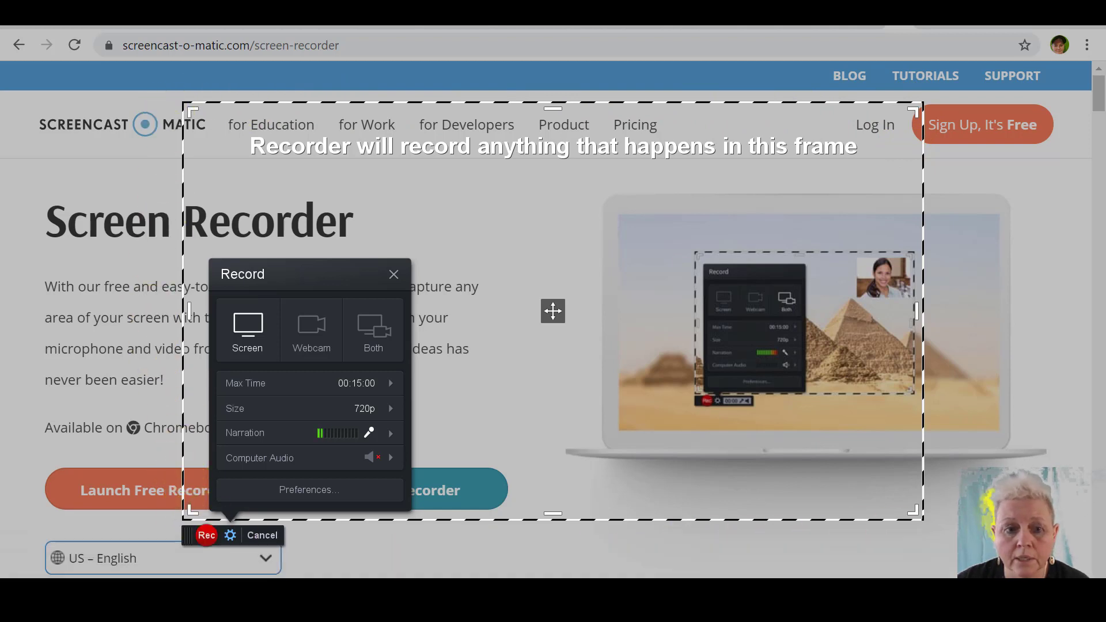
Step: Check the computer audio option and select the Trust USB microphone as the narration source, accepting its volume settings
mouse_move(315, 438)
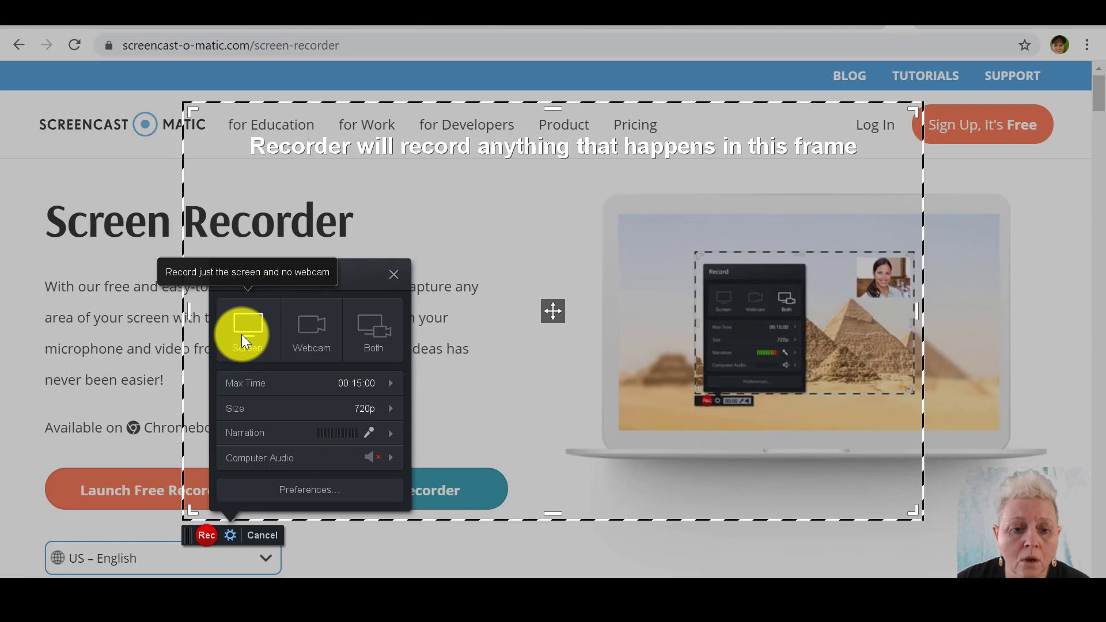
click(390, 459)
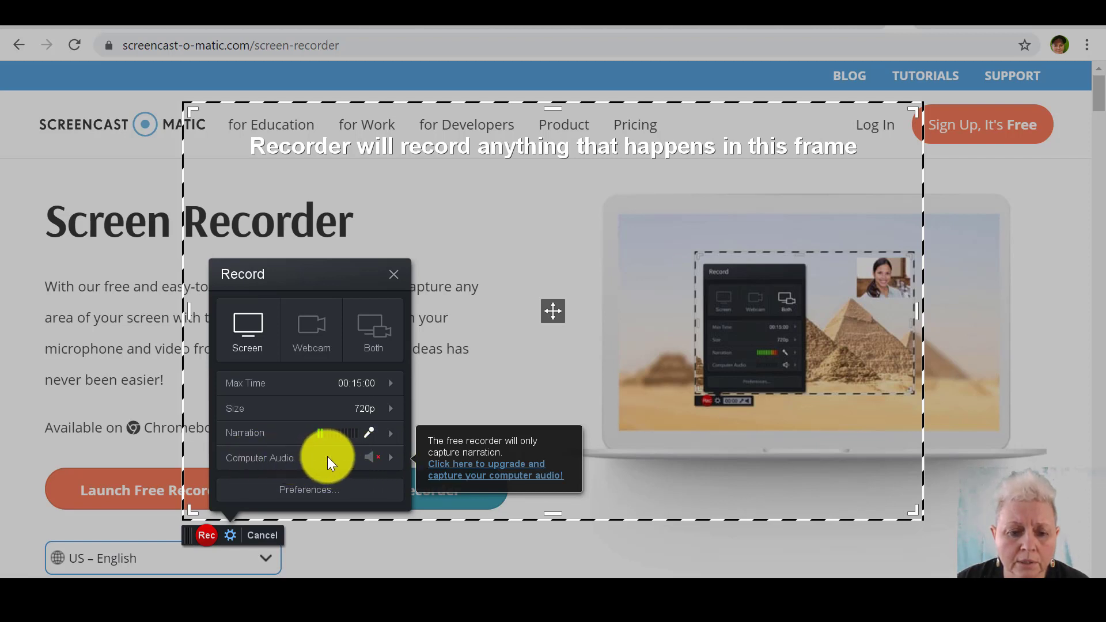
click(389, 434)
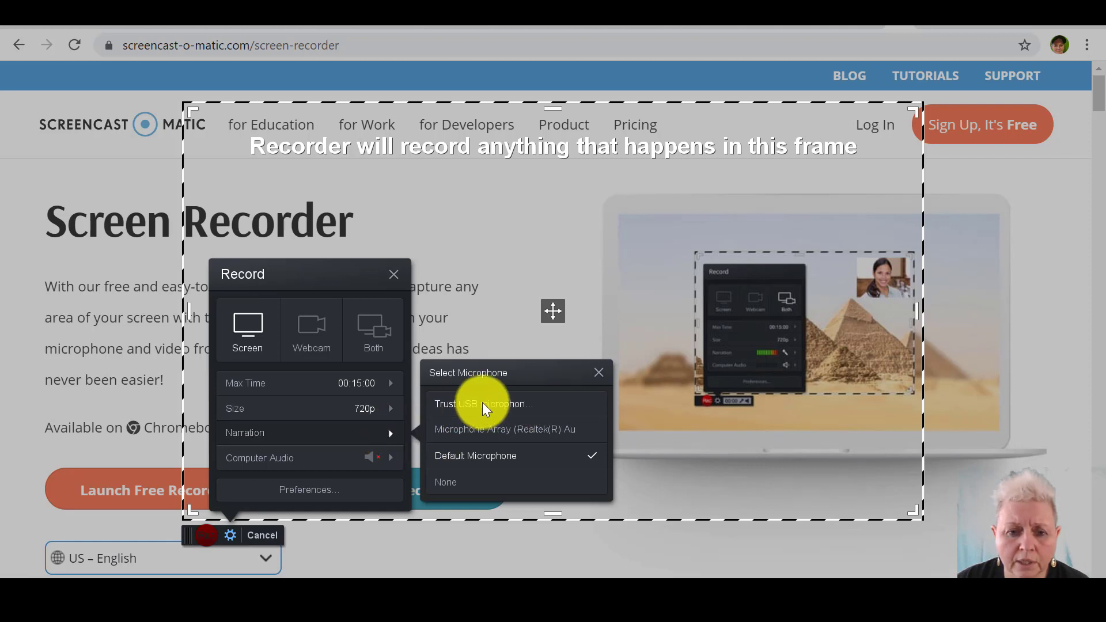
click(482, 402)
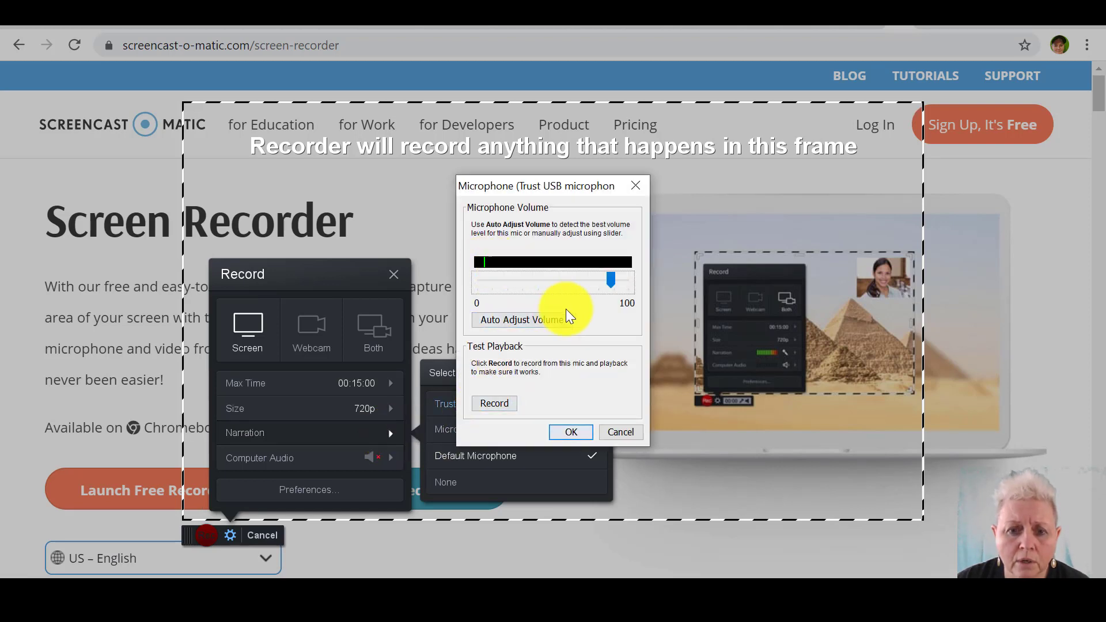
click(570, 433)
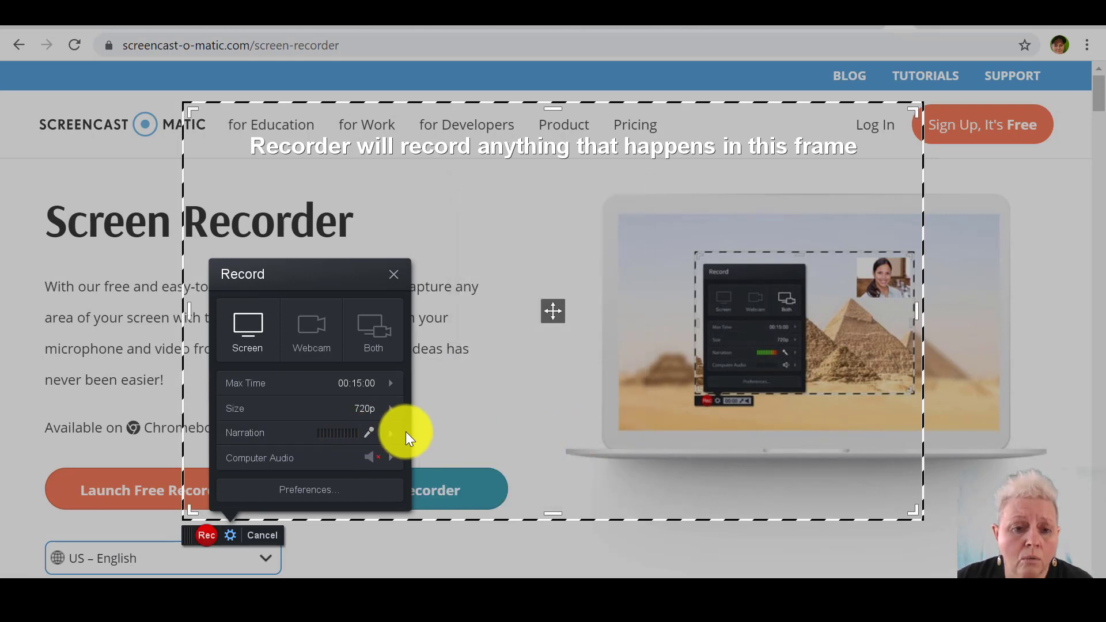
Step: Examine the maximum recording time, the recording size choices and the recorder preferences
click(348, 382)
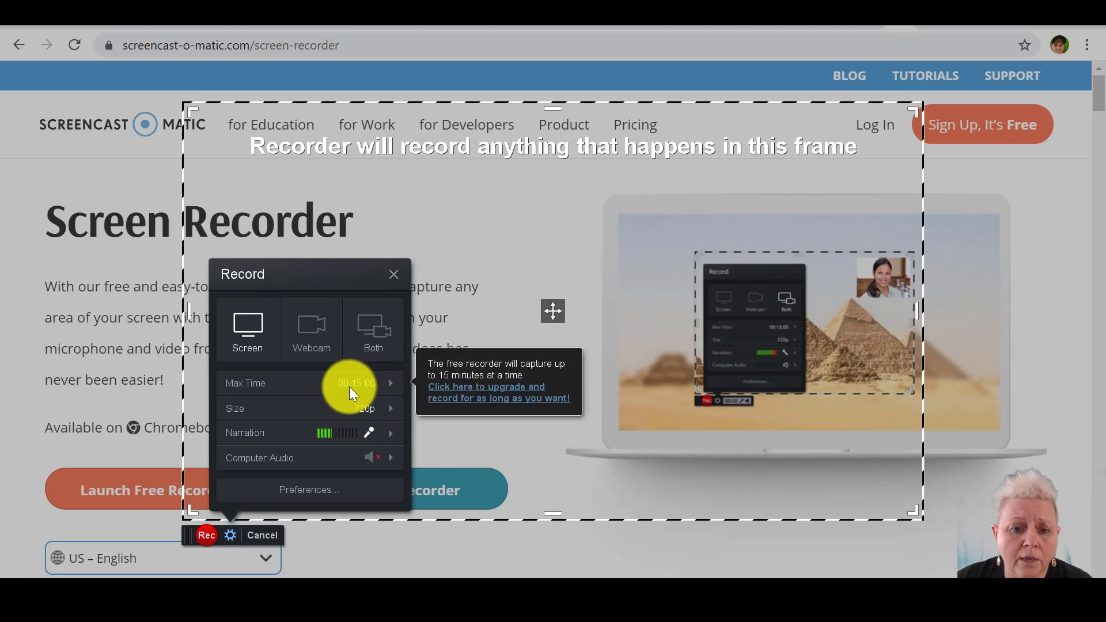
click(389, 407)
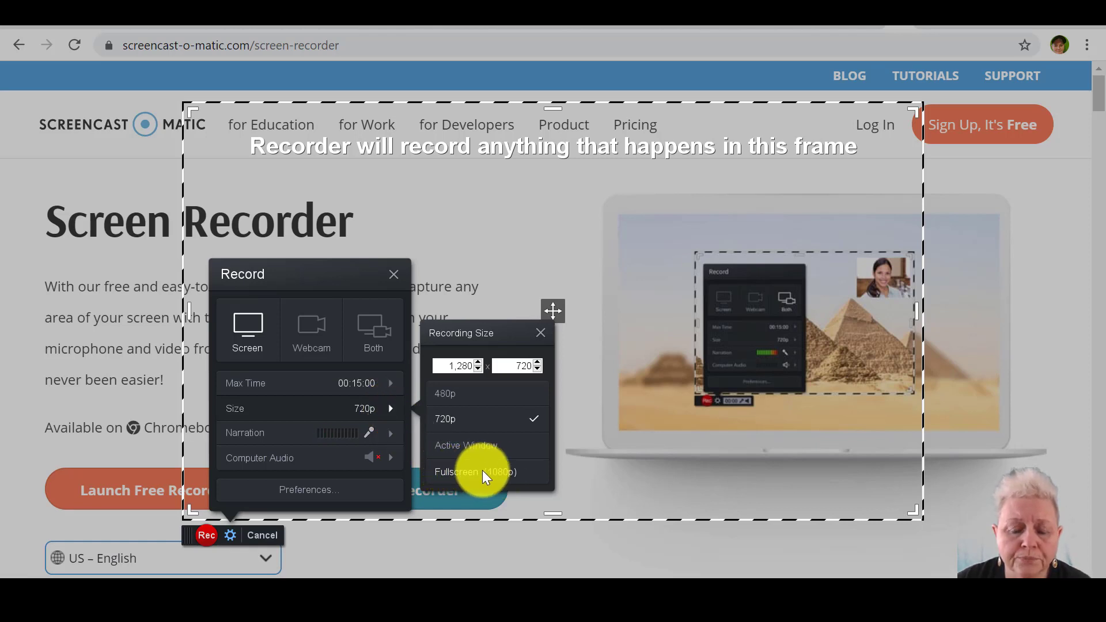
click(395, 409)
click(395, 409)
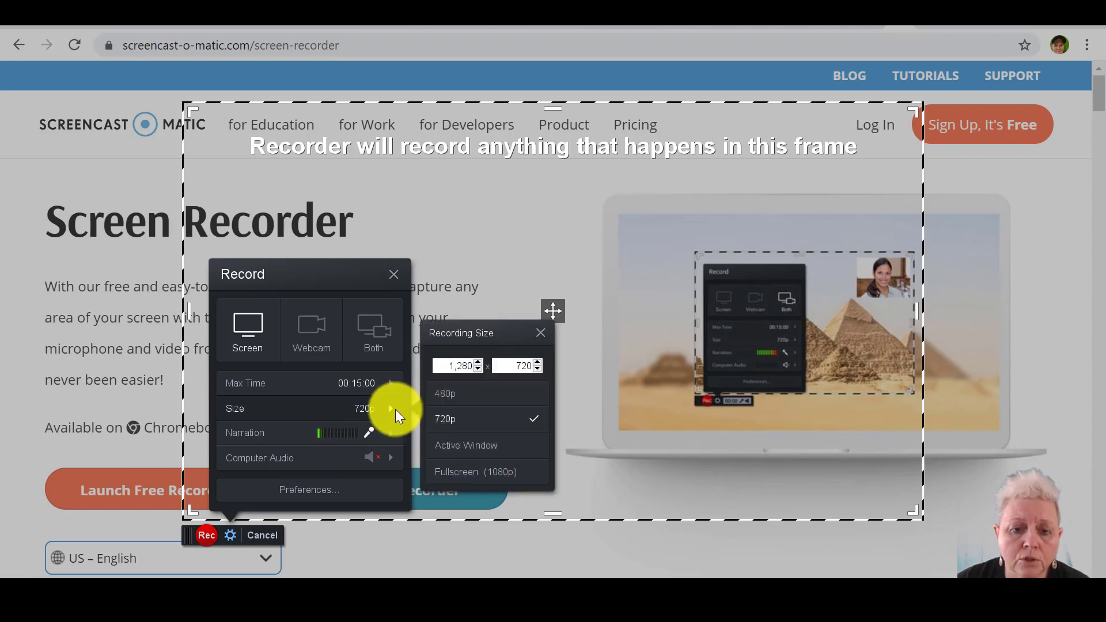
click(395, 409)
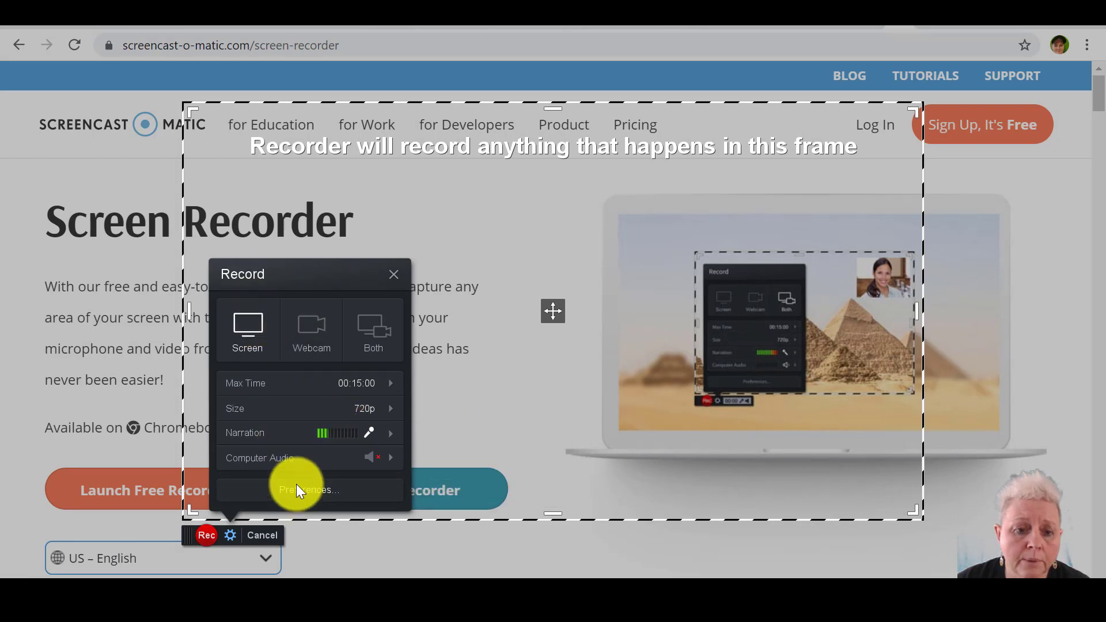
click(262, 535)
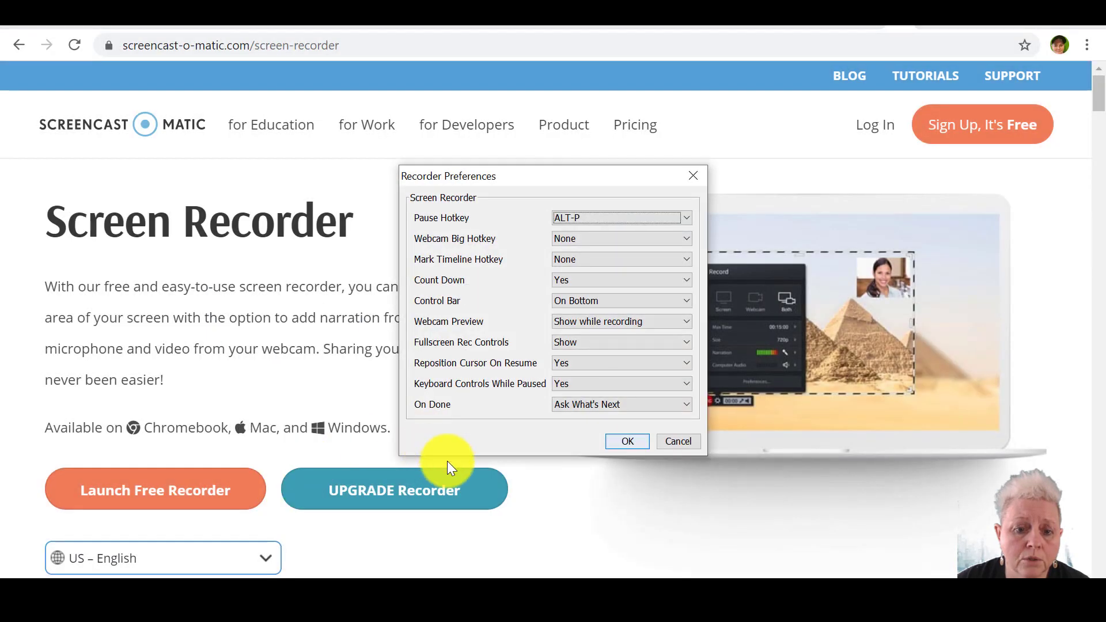
click(628, 441)
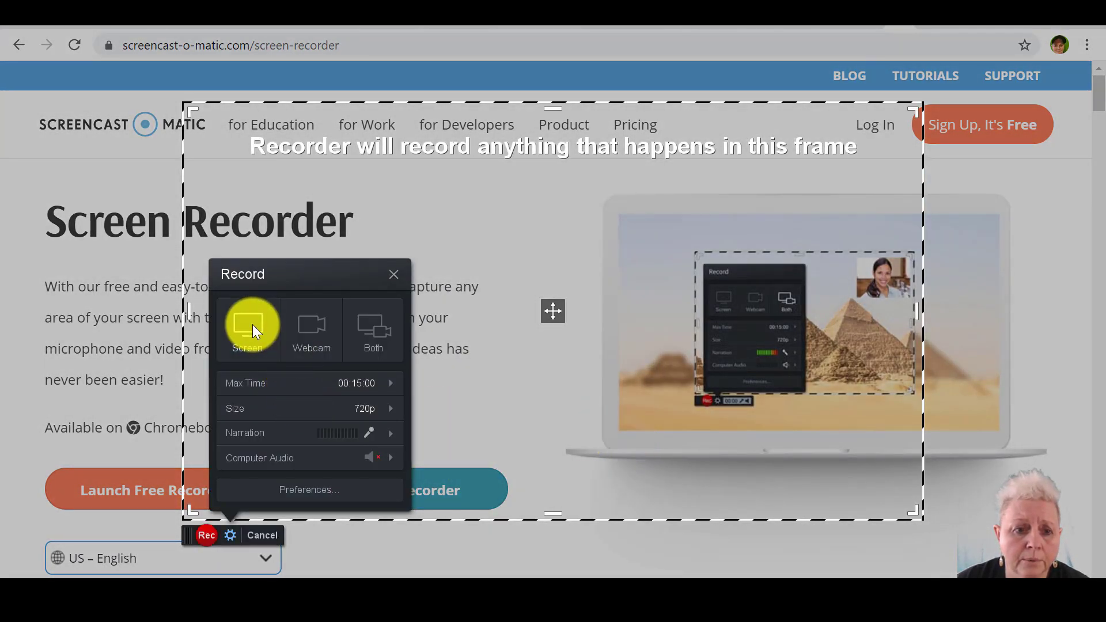
Step: Record the screen area within the frame, pause the recording and finish it
click(208, 537)
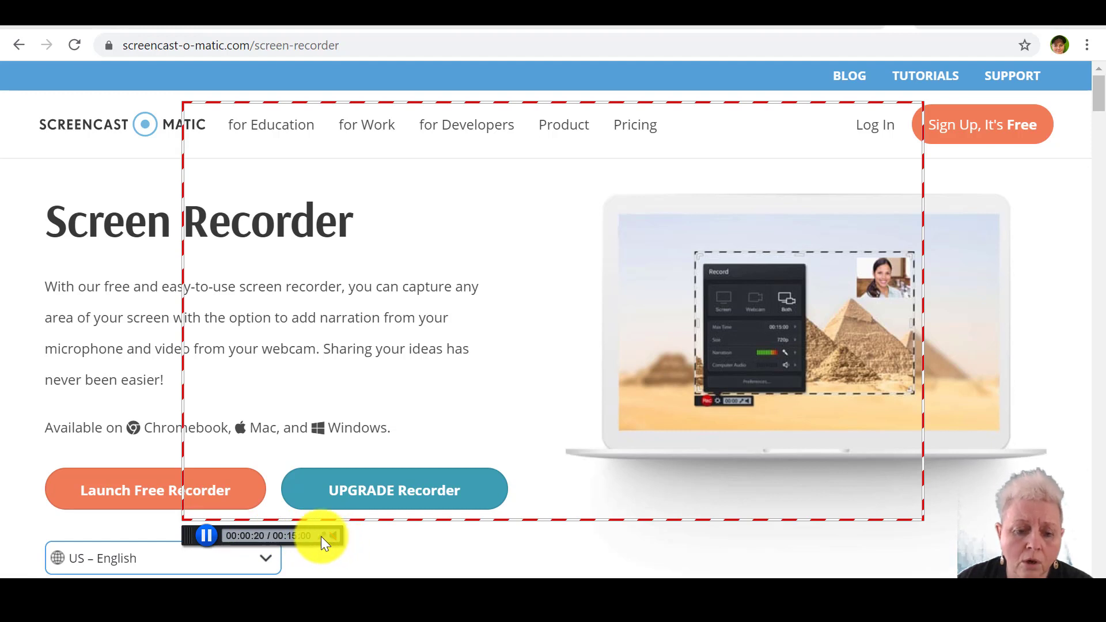
click(205, 536)
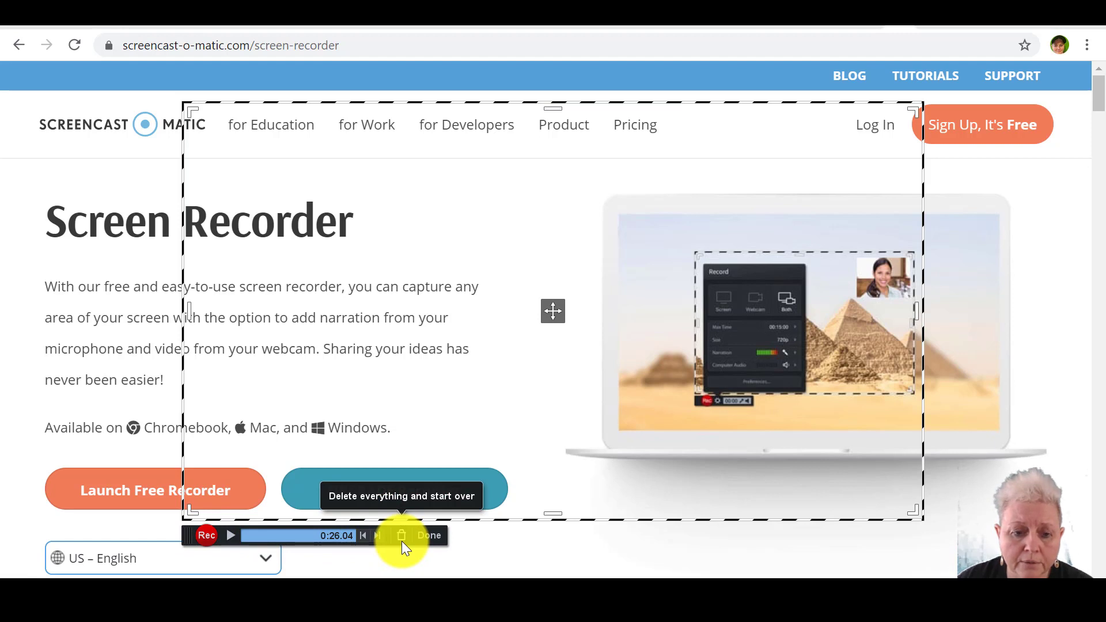
click(433, 537)
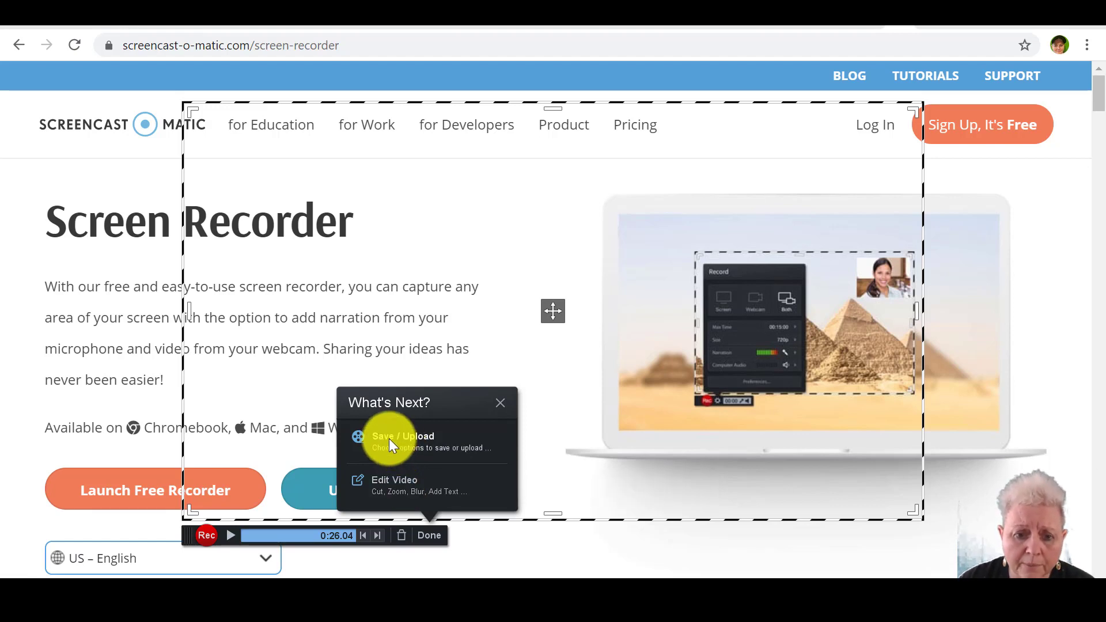
Step: Choose to edit the finished recording, decline the upgrade offer and play back the opening seconds
click(386, 482)
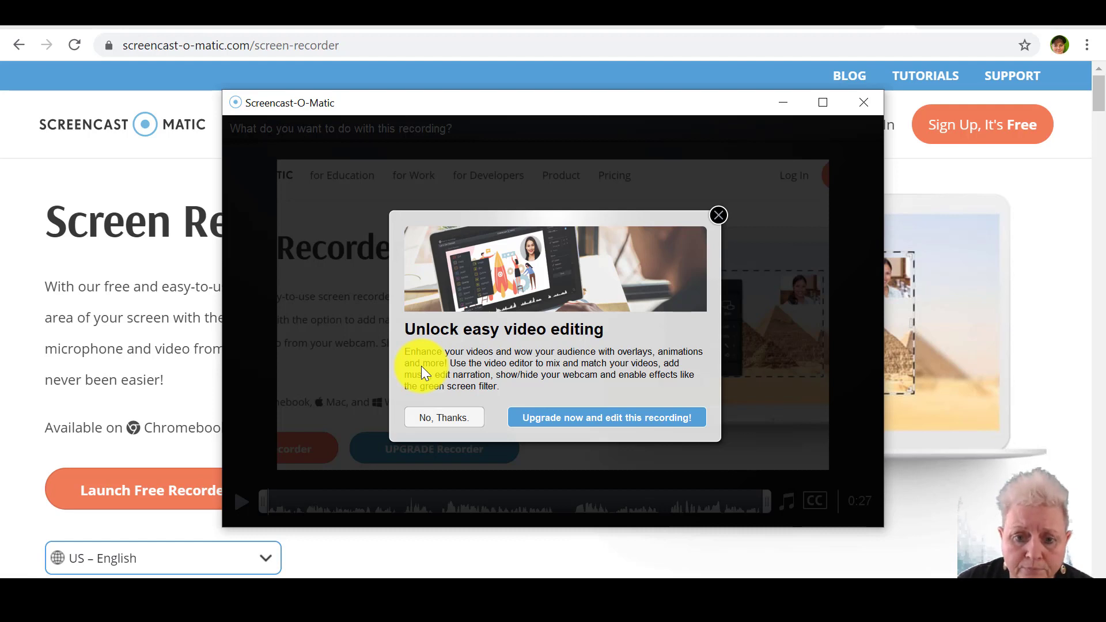
click(451, 418)
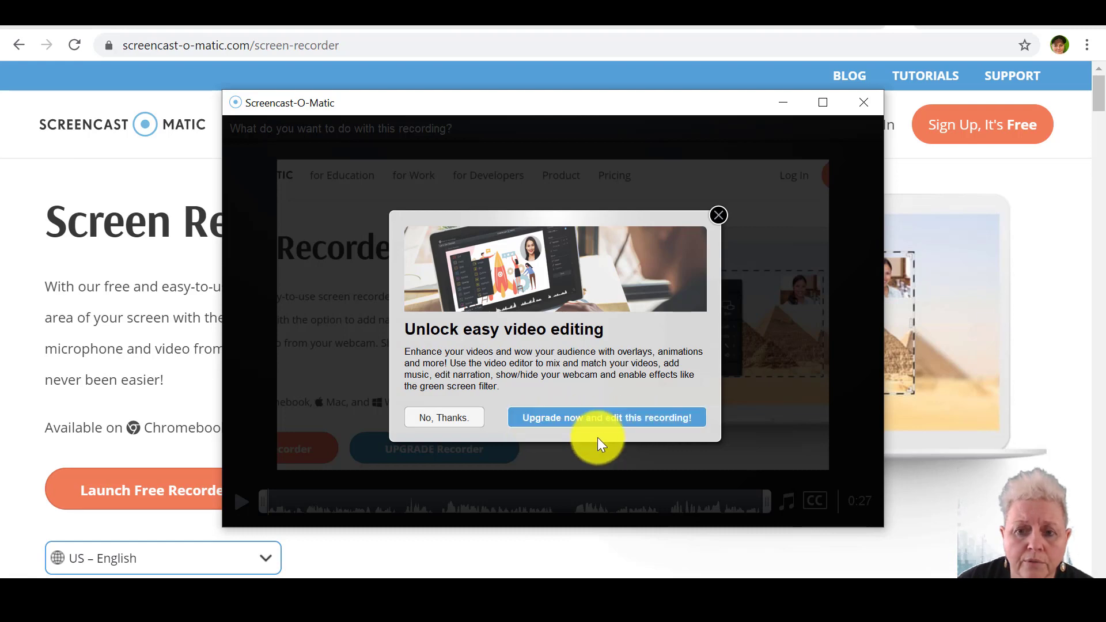
click(444, 418)
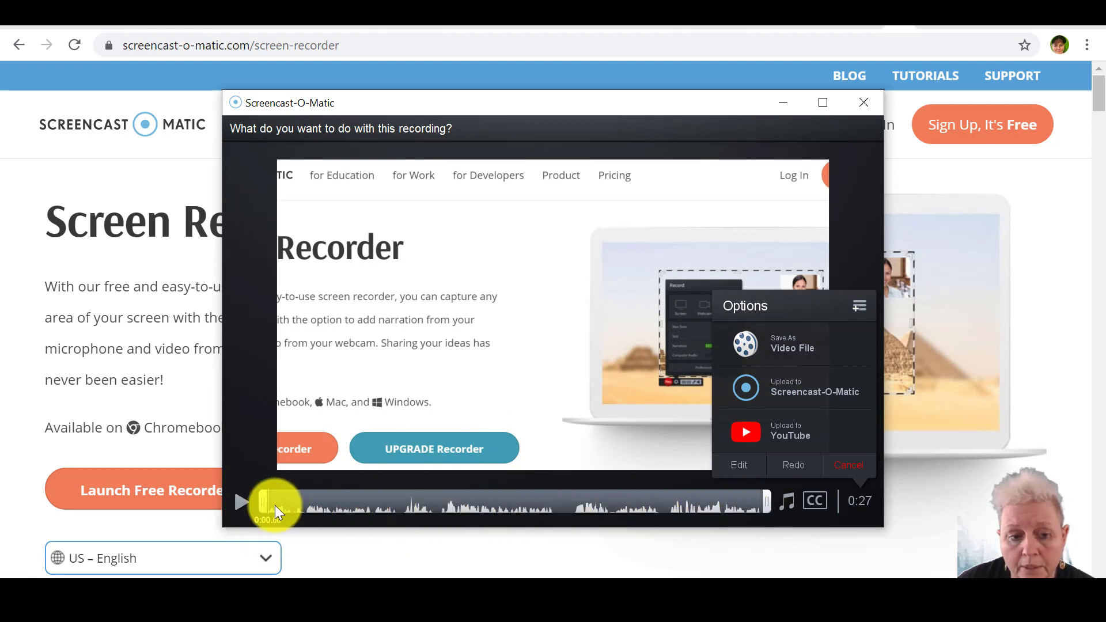
click(239, 502)
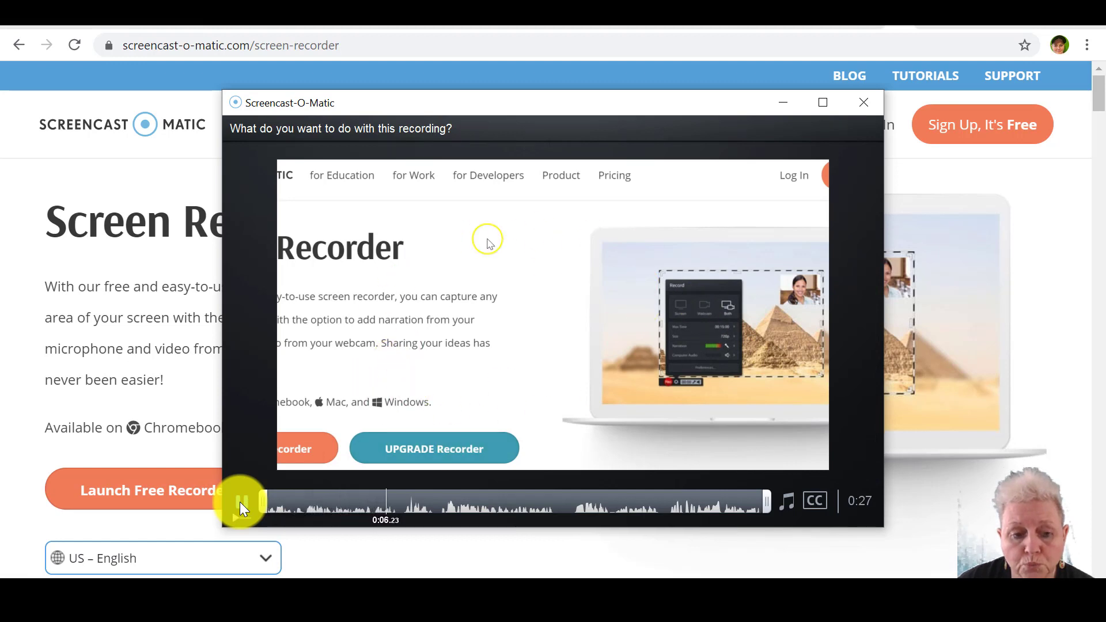
click(240, 499)
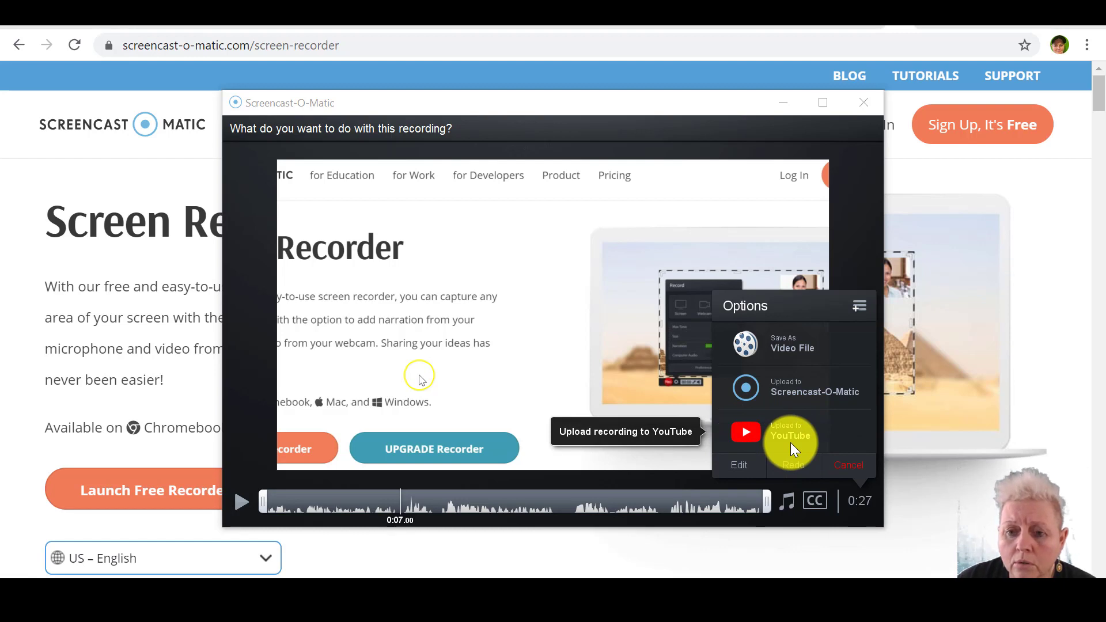
Step: Choose to save the recording as a video file and name it prufa
click(787, 348)
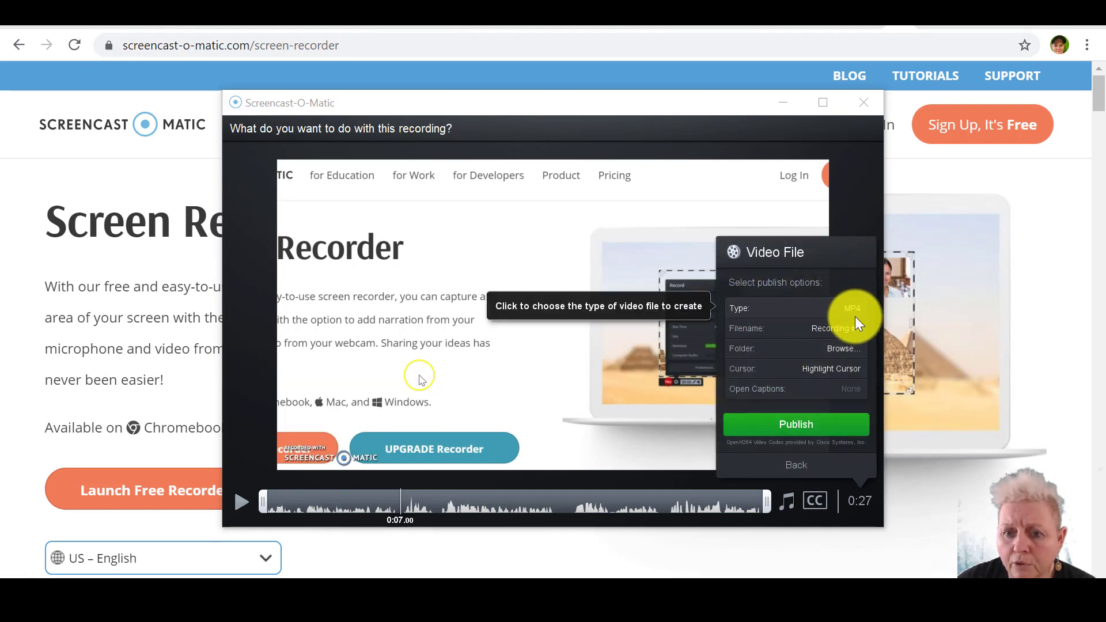
click(800, 330)
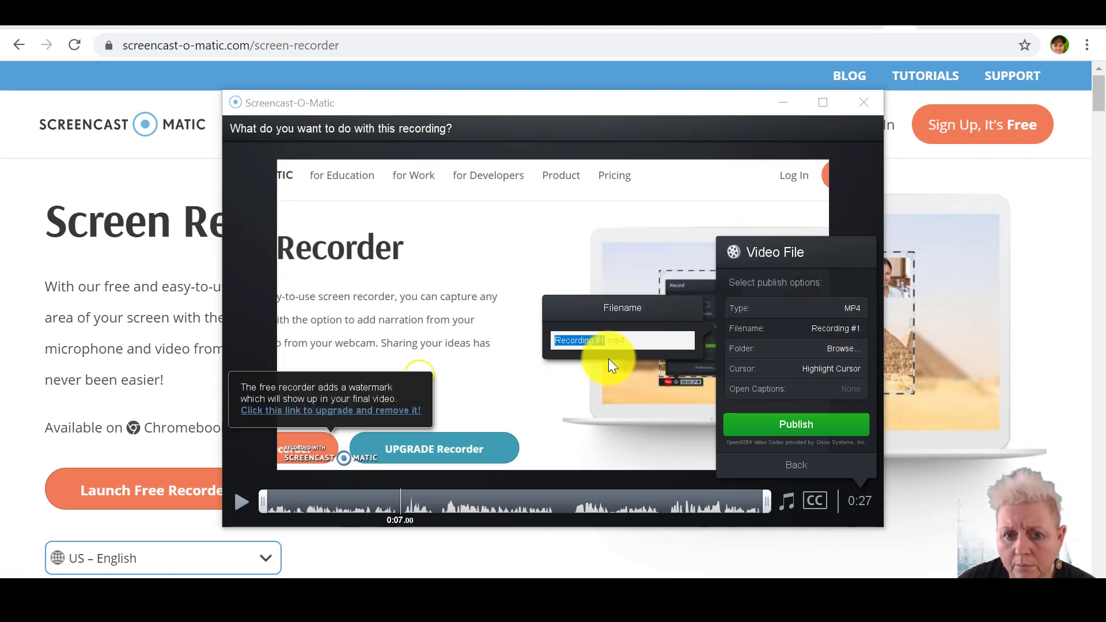
text(p)
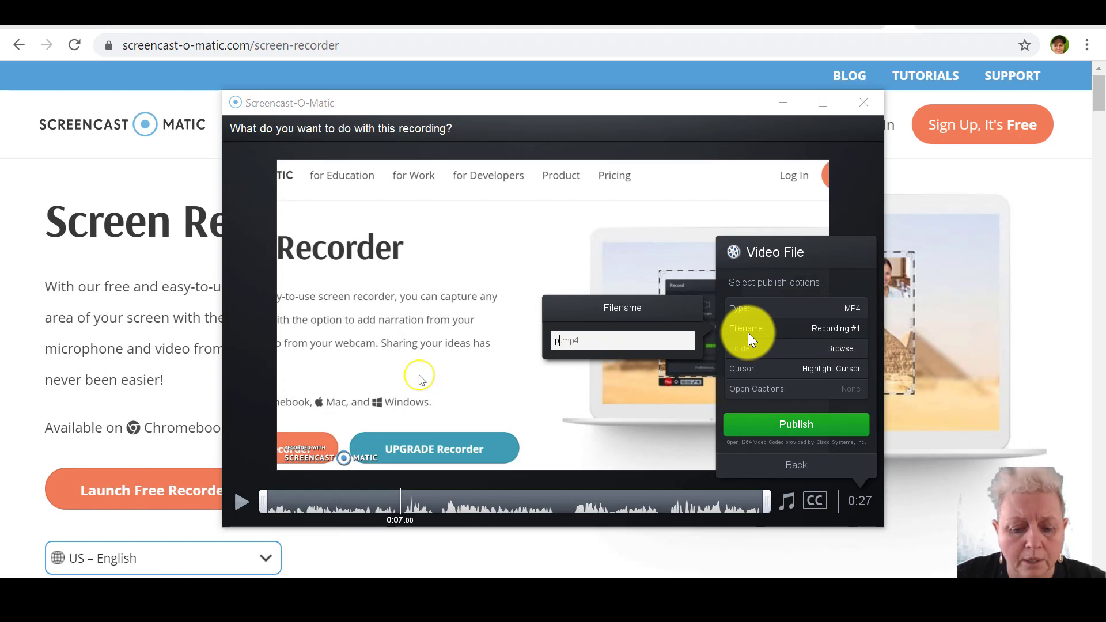
text(rufa)
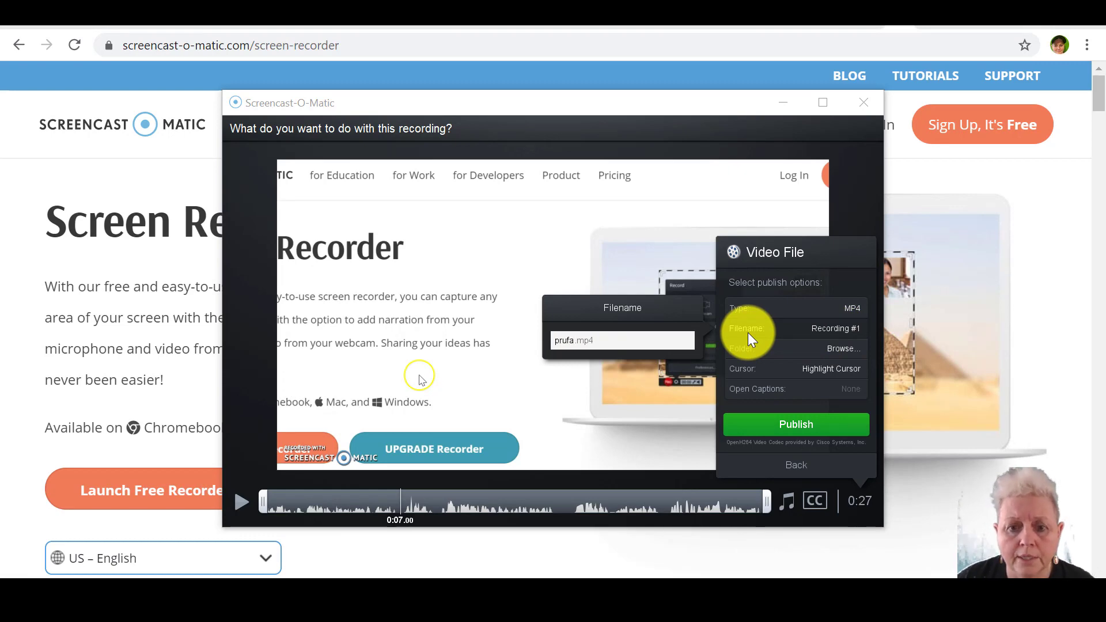
key(Return)
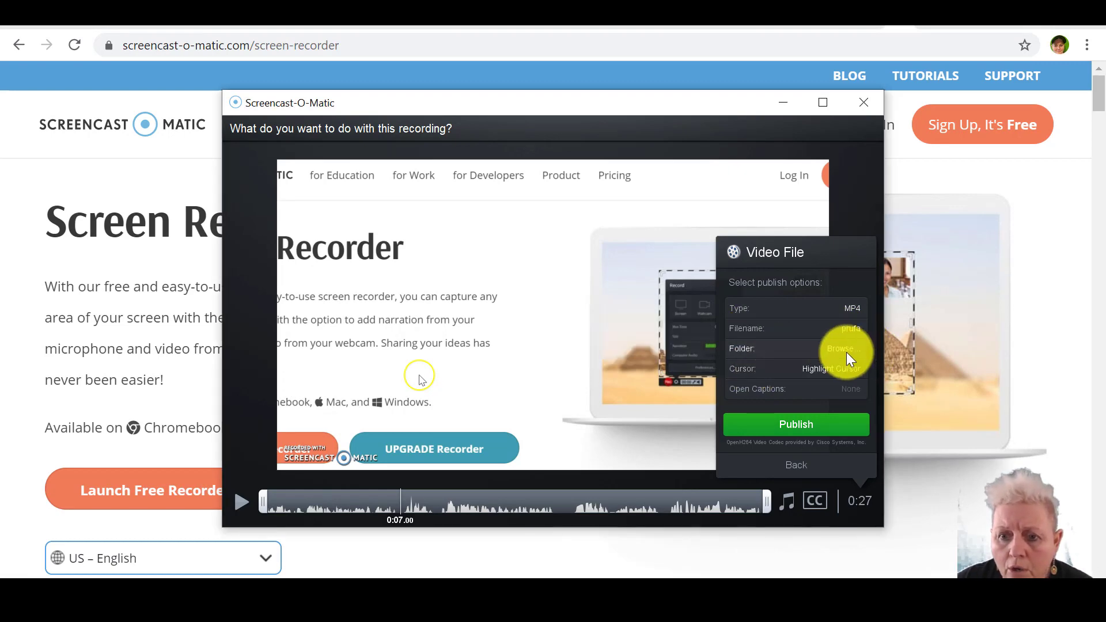
Step: Set the Videos folder on This PC as the save location for the video file
click(844, 347)
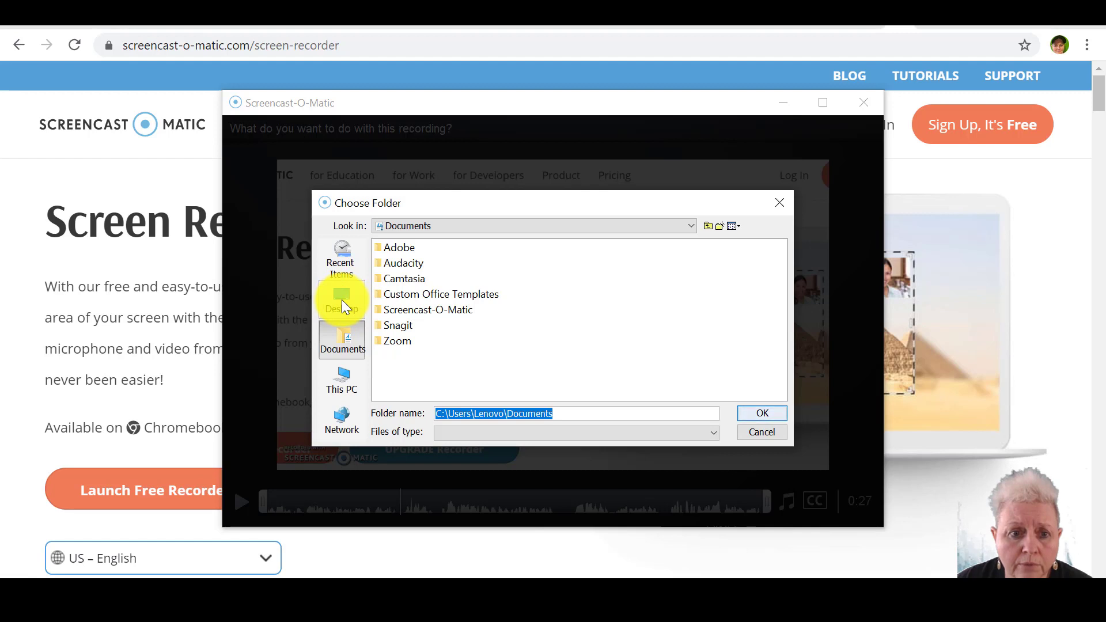
click(345, 379)
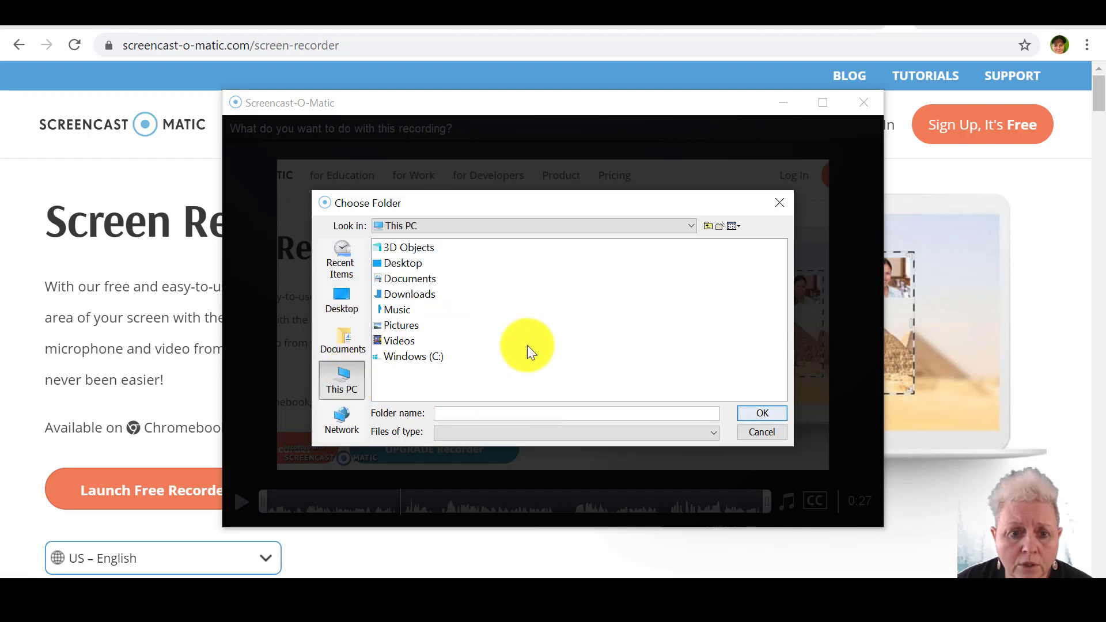
double_click(399, 342)
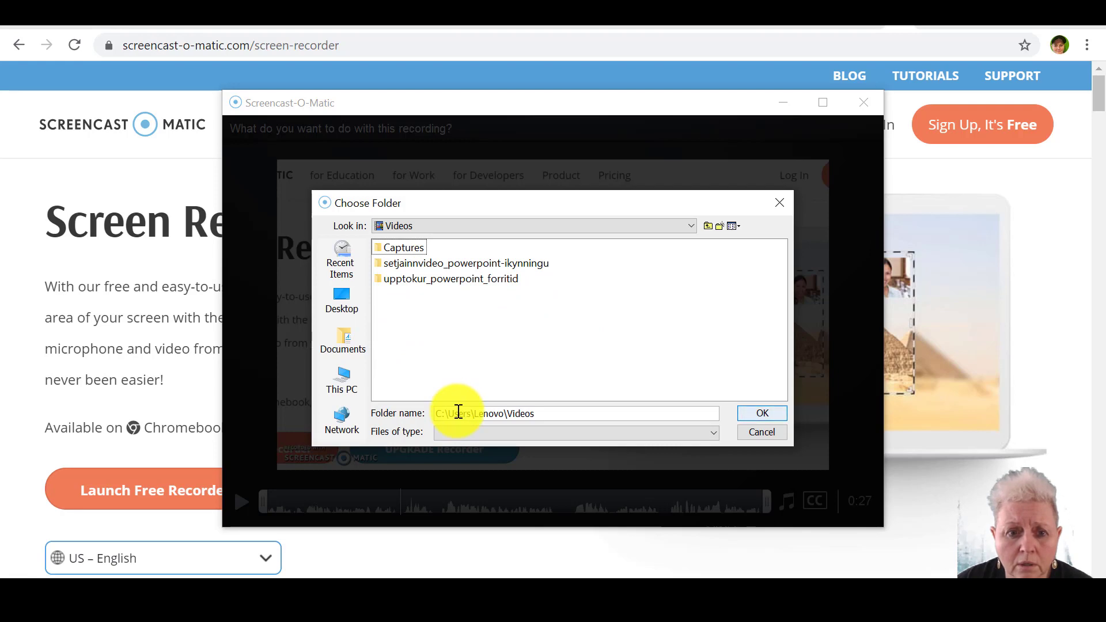
click(761, 413)
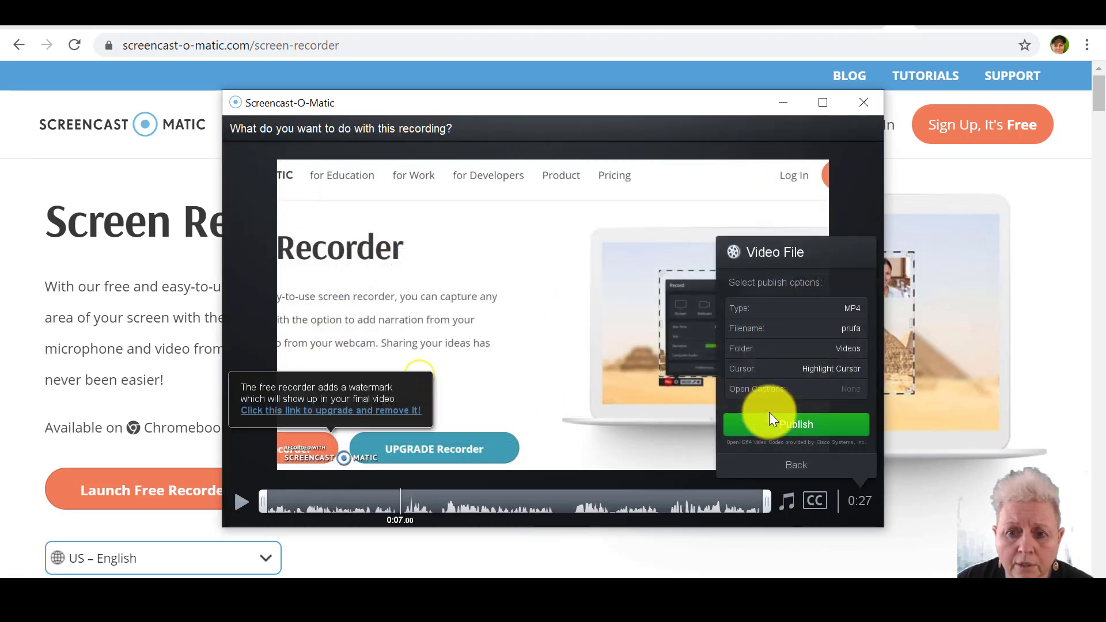
Step: Publish the recording with the highlighted cursor and no open captions after checking both options, and finish publishing
click(818, 369)
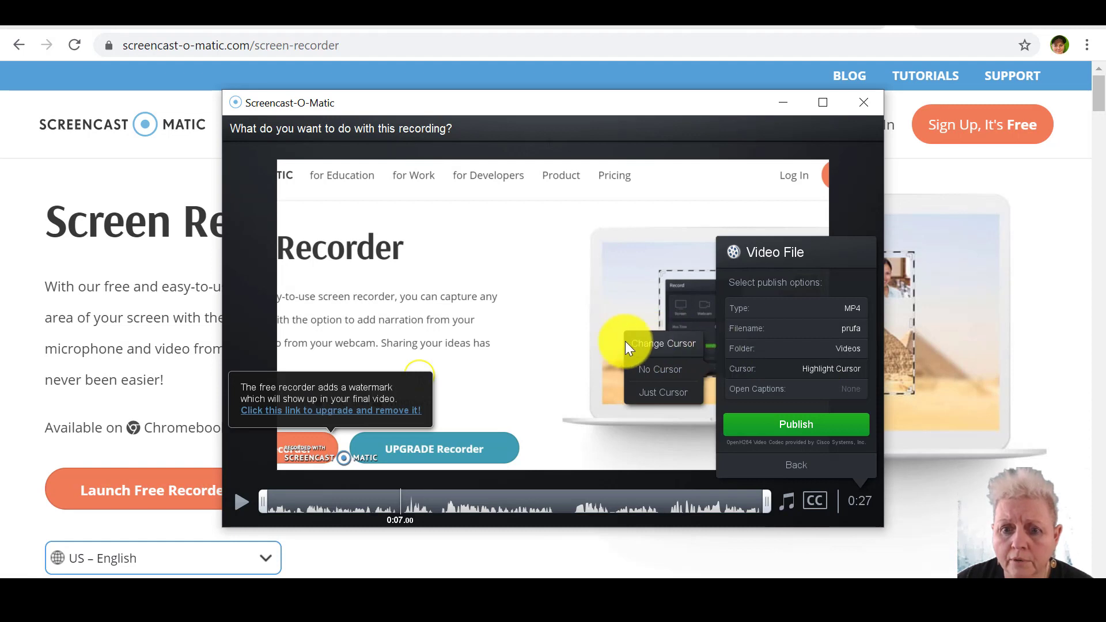
click(665, 343)
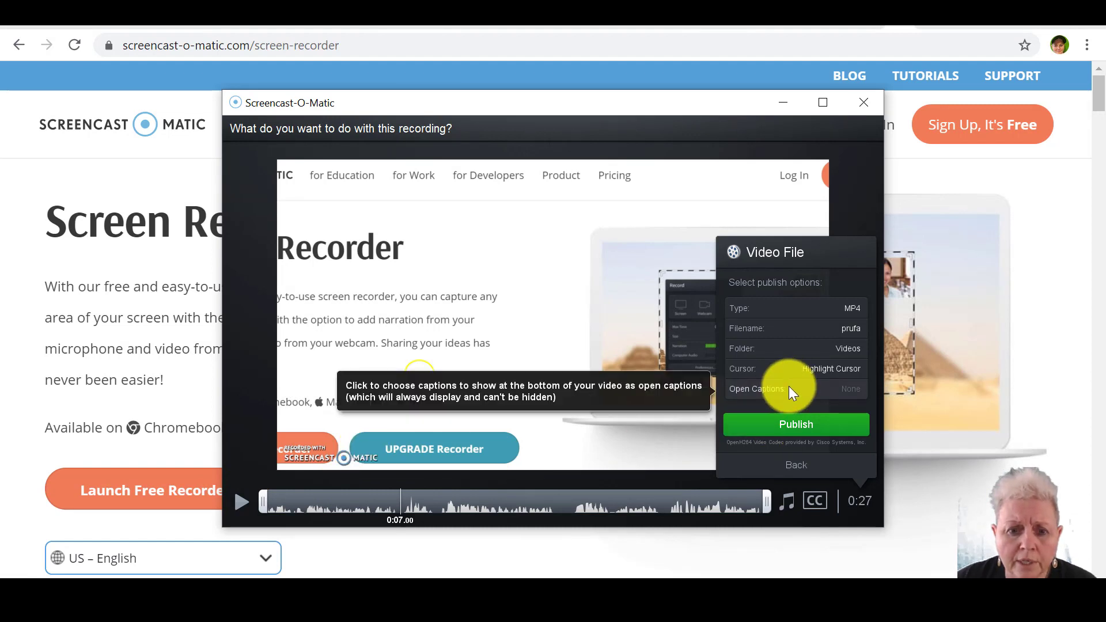
click(775, 392)
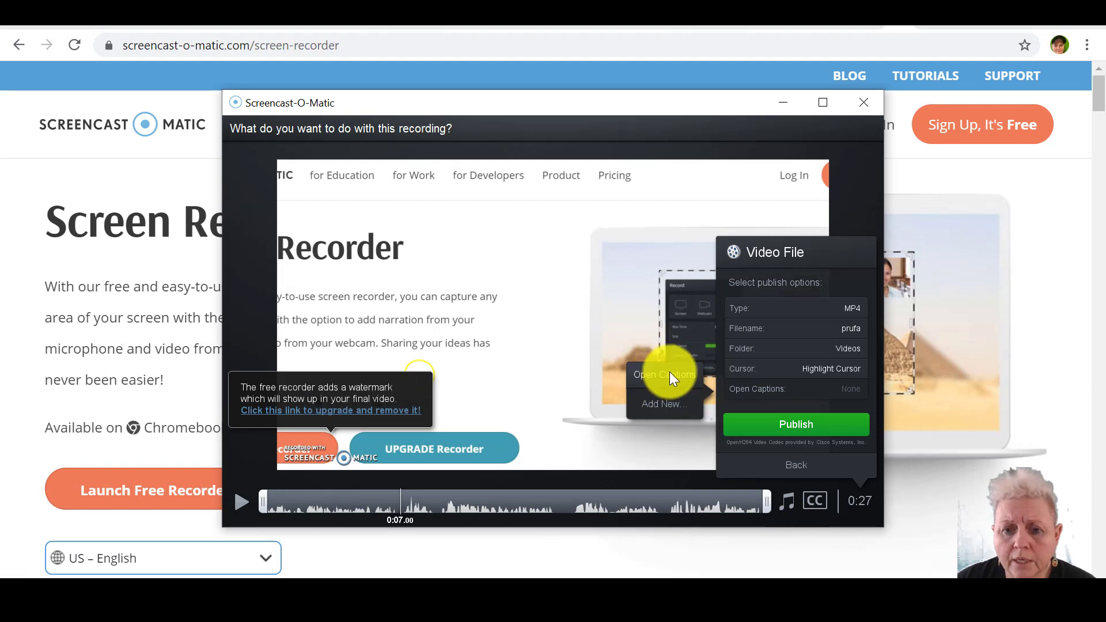
click(803, 426)
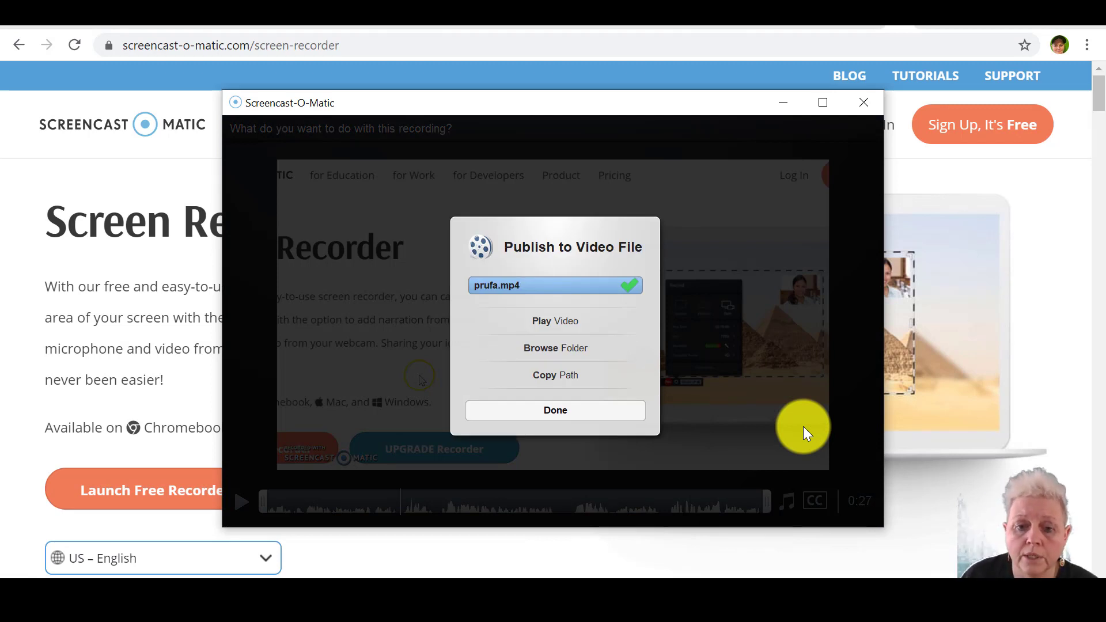
click(559, 409)
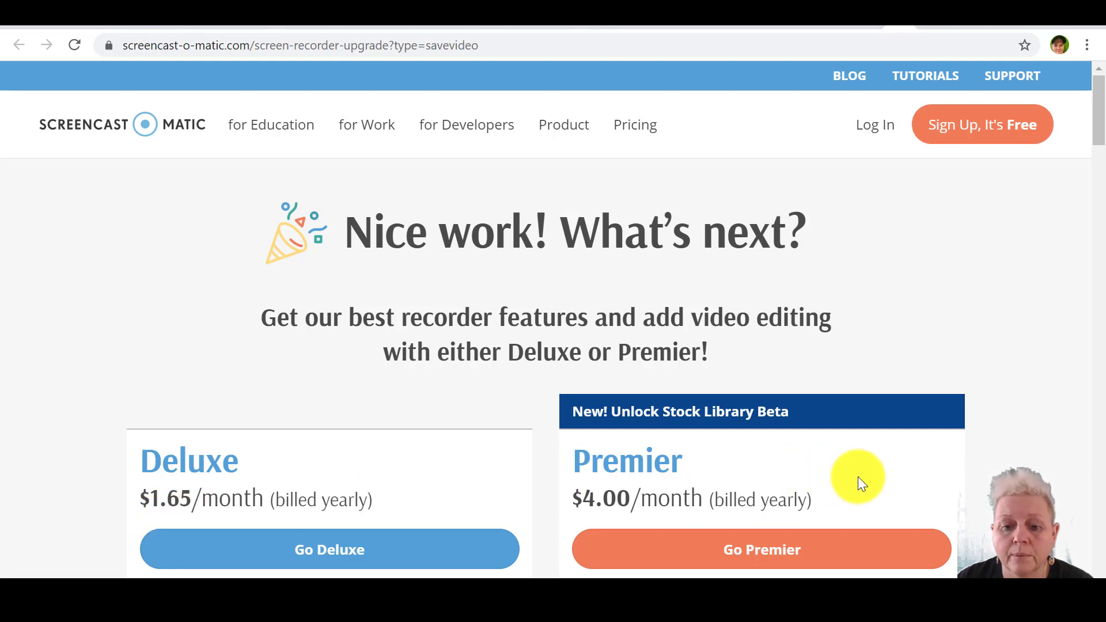
Step: Review the features of the Deluxe and Premier plans on the upgrade page
scroll(858, 481, down, 1)
scroll(858, 484, down, 3)
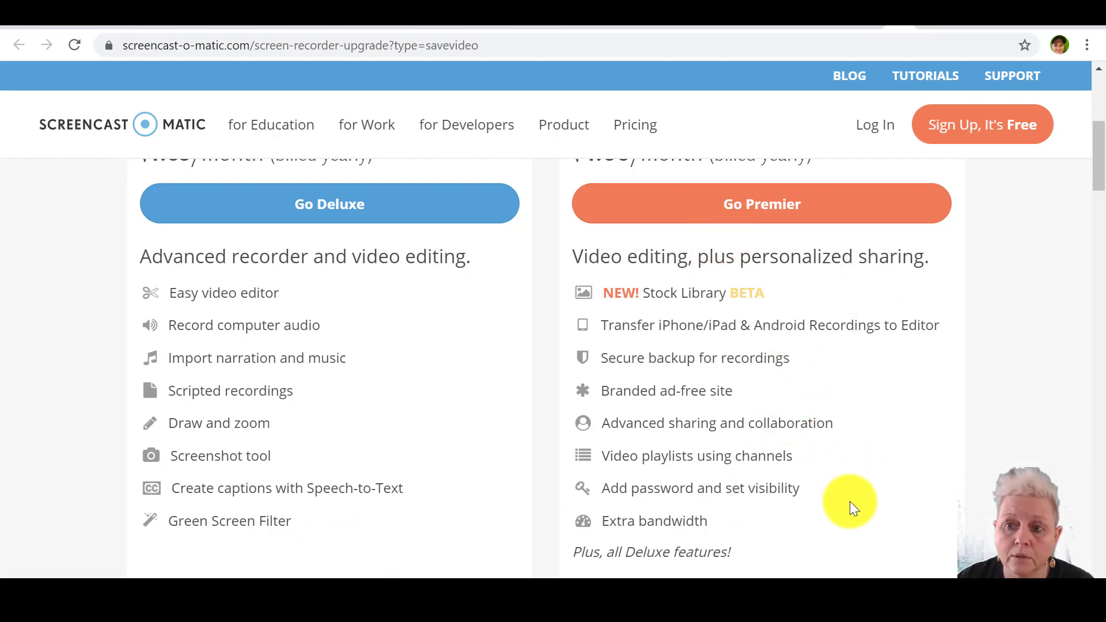
scroll(930, 403, up, 1)
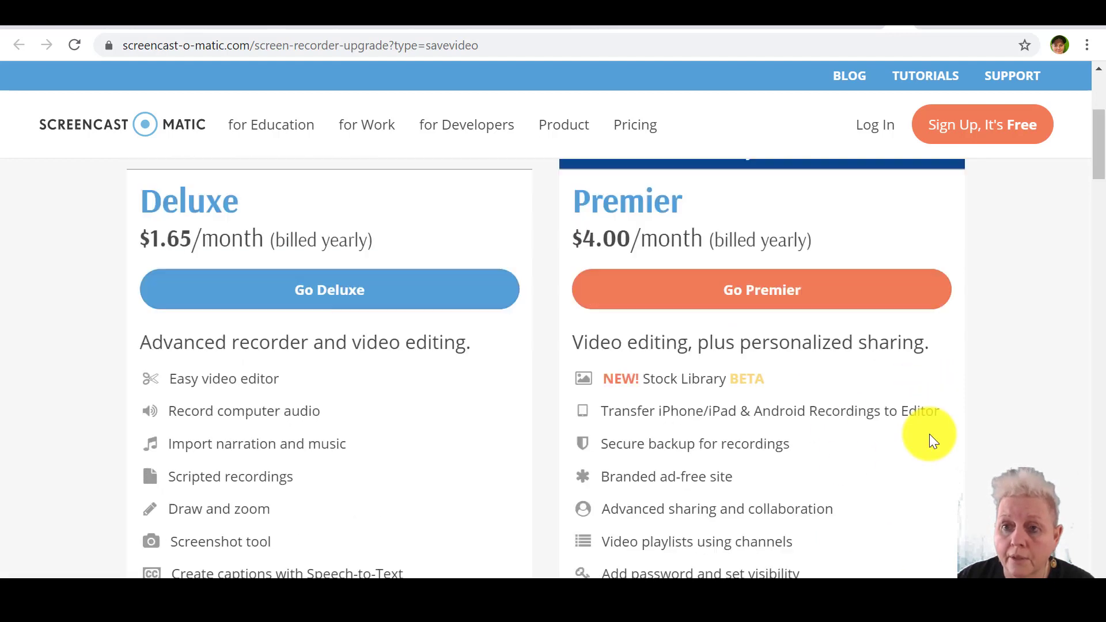
scroll(928, 433, up, 3)
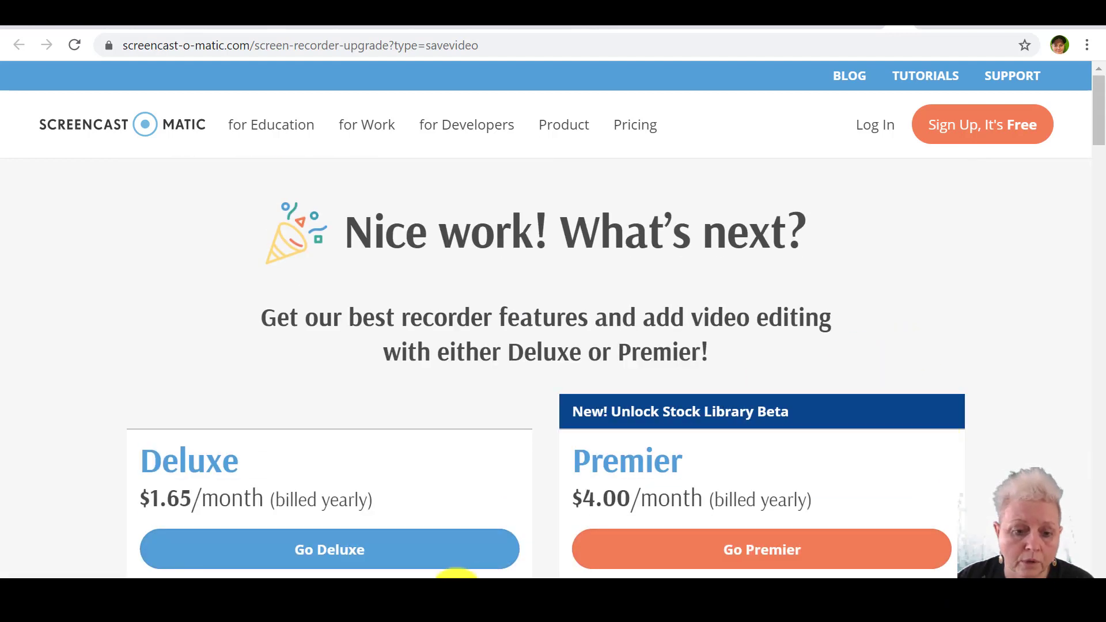
Step: Switch to the open Downloads window in File Explorer and go to the Videos folder on This PC
mouse_move(235, 599)
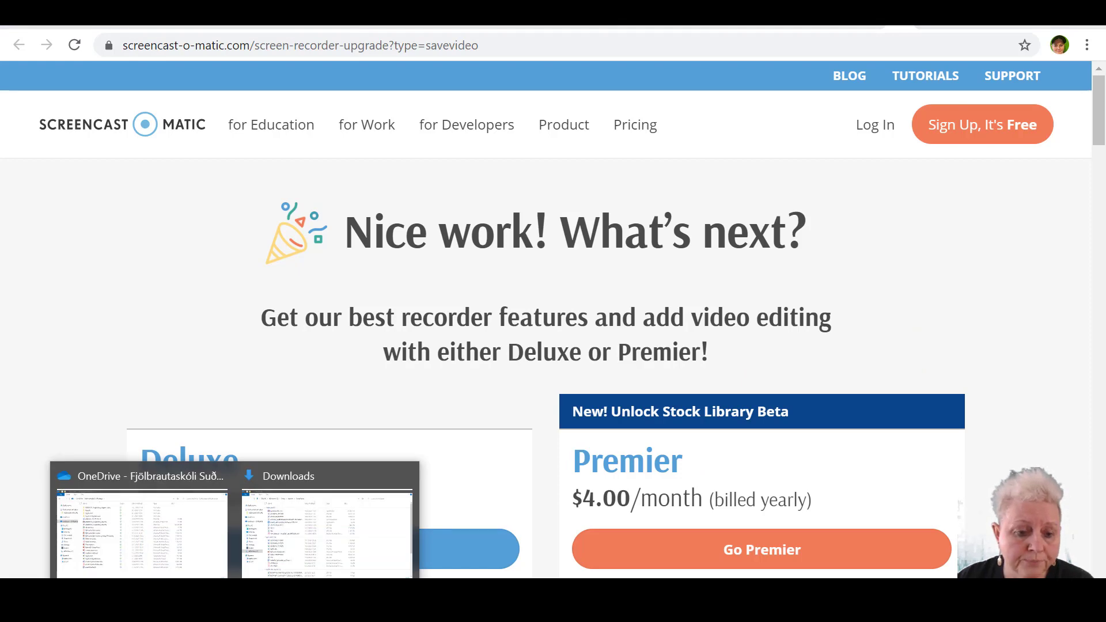
click(316, 478)
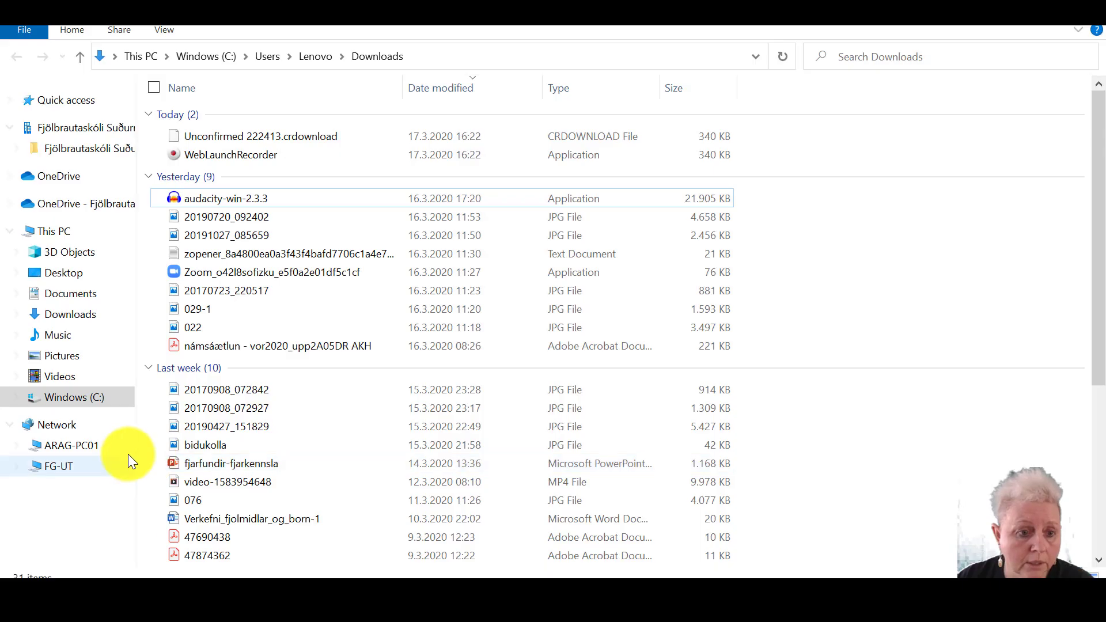
click(69, 378)
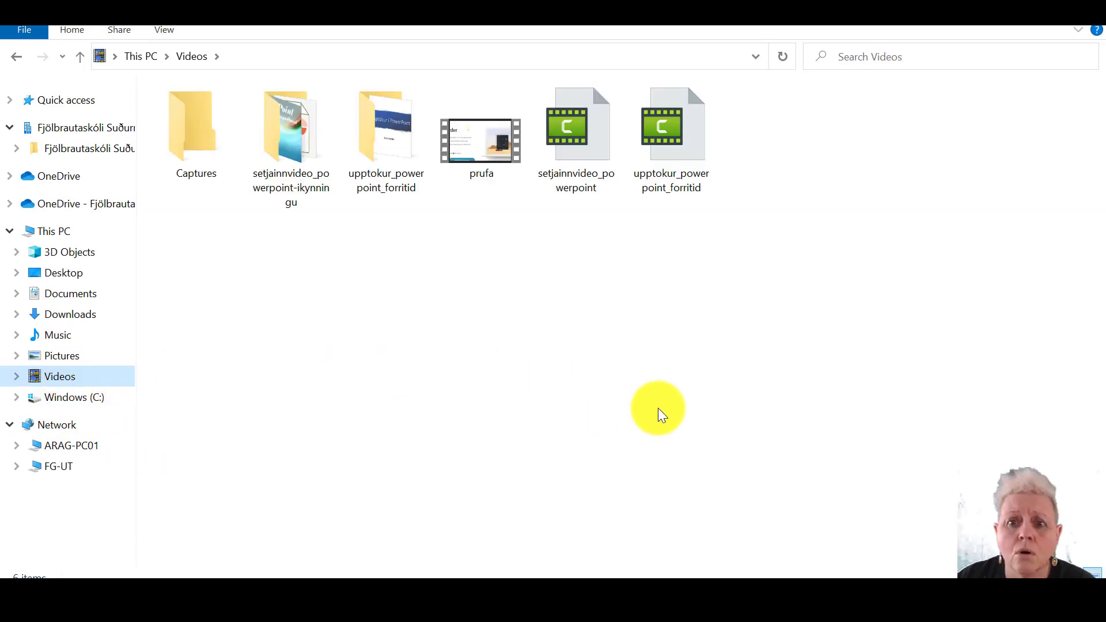
Step: Examine the general file properties of the prufa video, including its type and size, and close them without changes
click(473, 145)
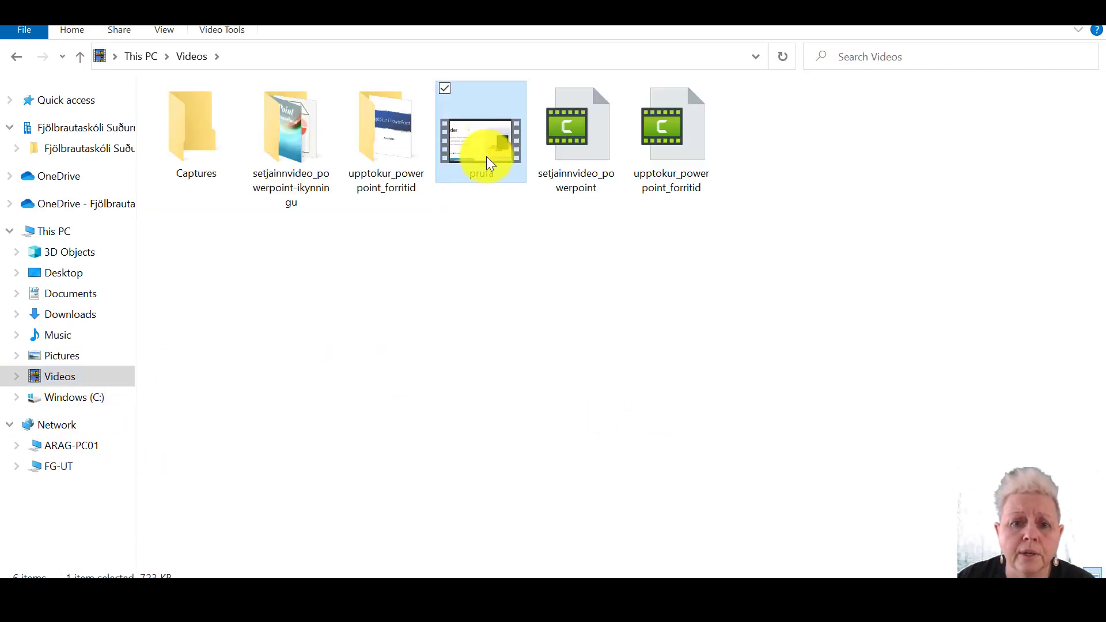
right_click(488, 149)
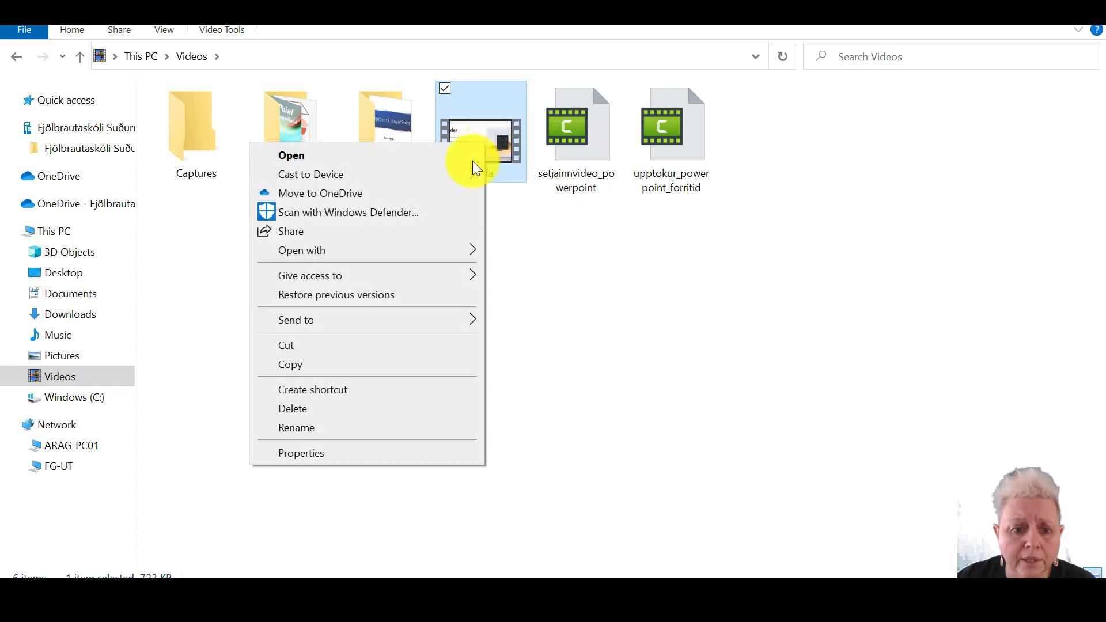
click(331, 453)
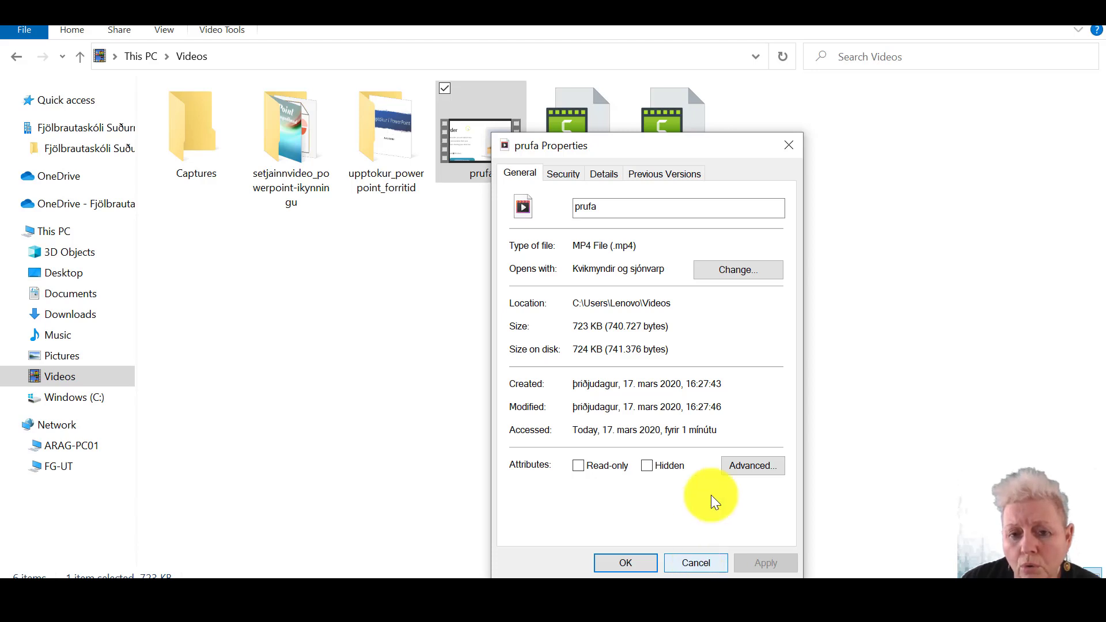
click(703, 564)
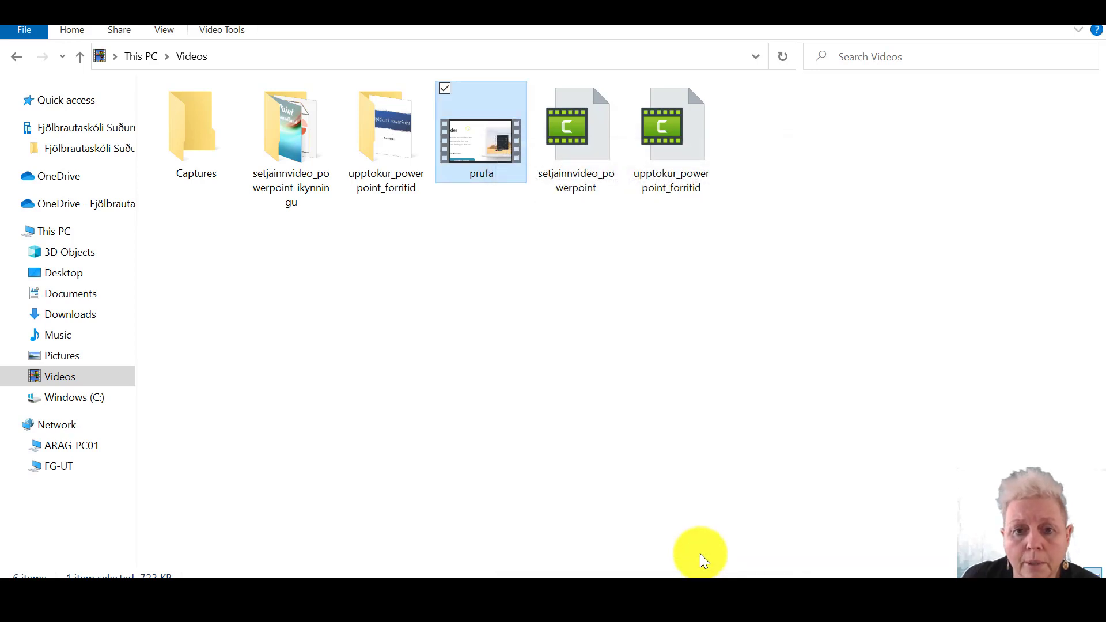